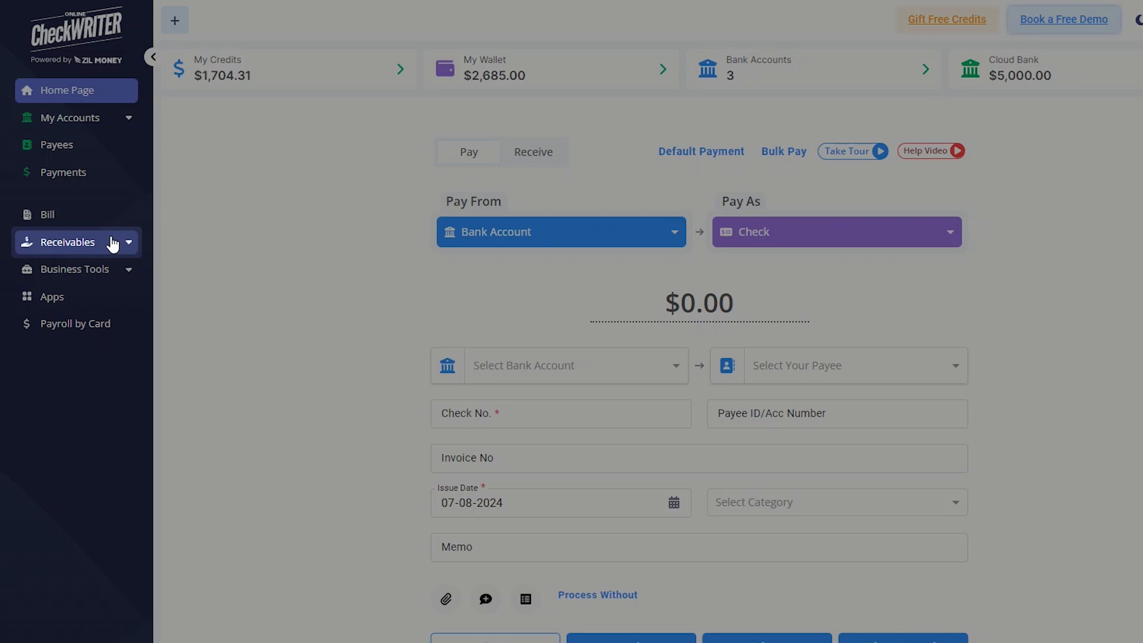
- Start a new invoice under Receivables and select My Bank2 as its bank account
click(112, 243)
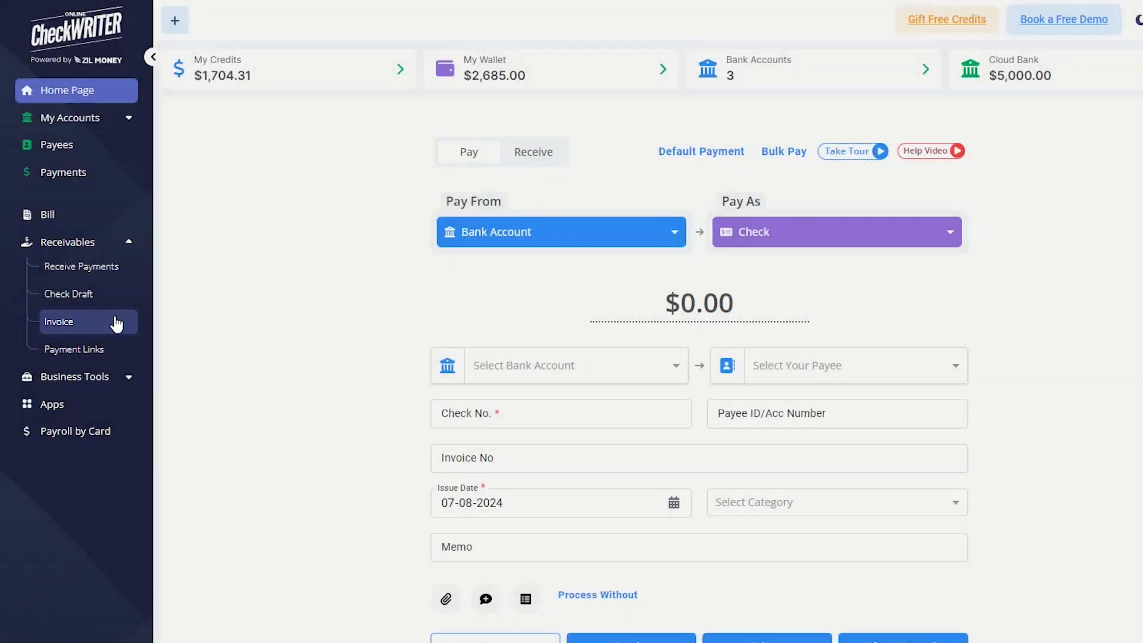
click(116, 324)
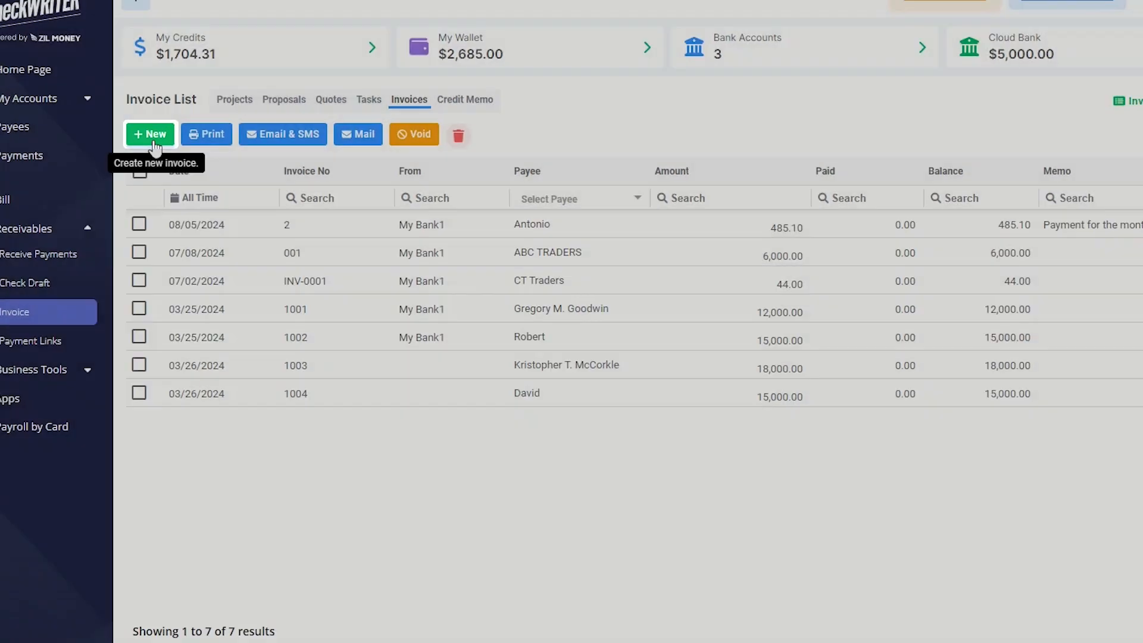
click(152, 136)
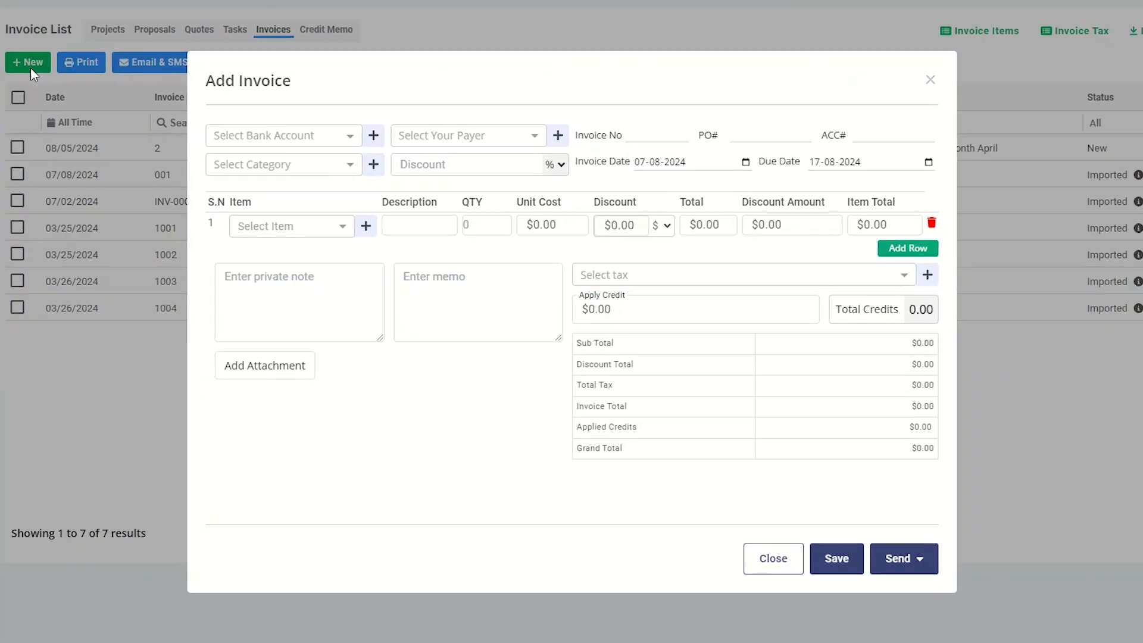
click(350, 138)
click(345, 183)
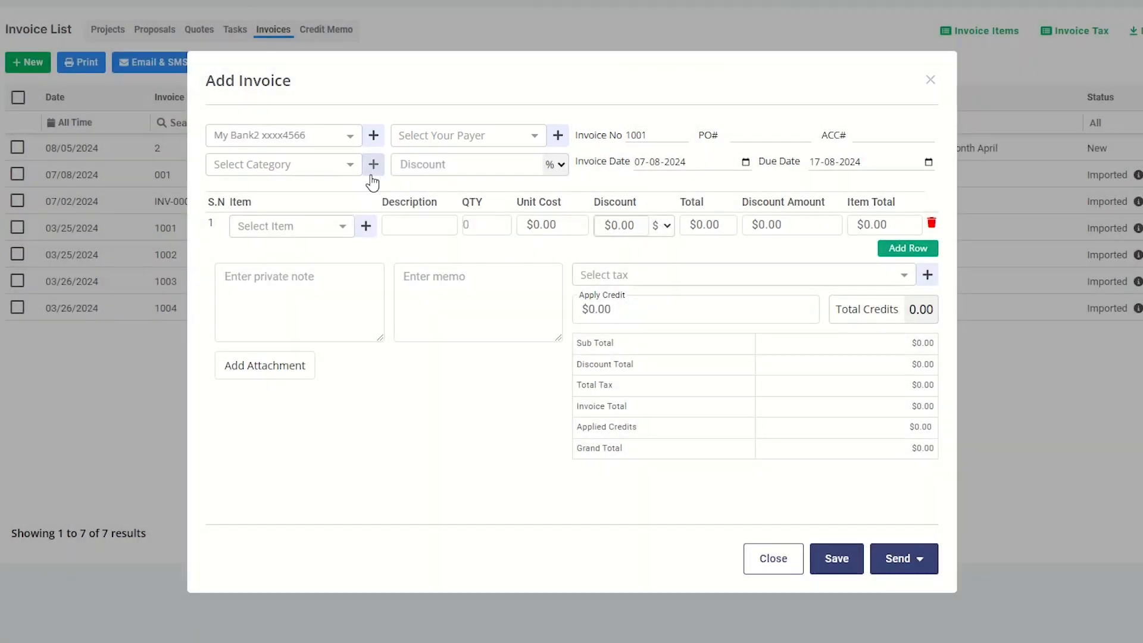
- Select the invoice's payer and set the category to Travel Meals
click(524, 137)
scroll(517, 244, down, 3)
click(516, 244)
click(349, 166)
click(333, 243)
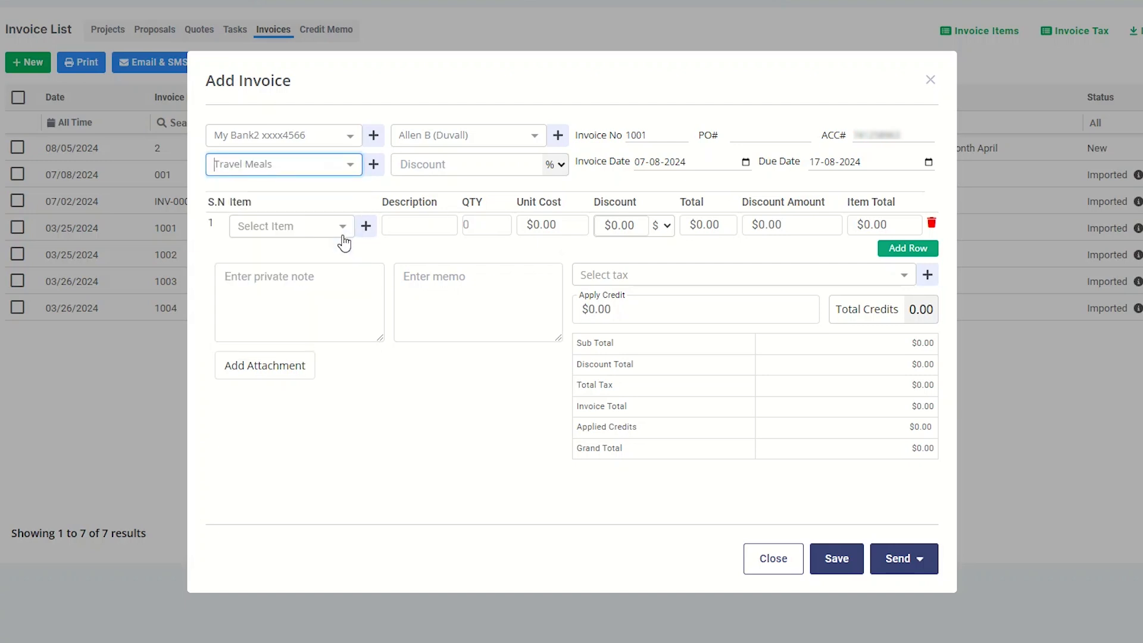
- Set the overall invoice discount to 5 percent
click(470, 165)
text(5)
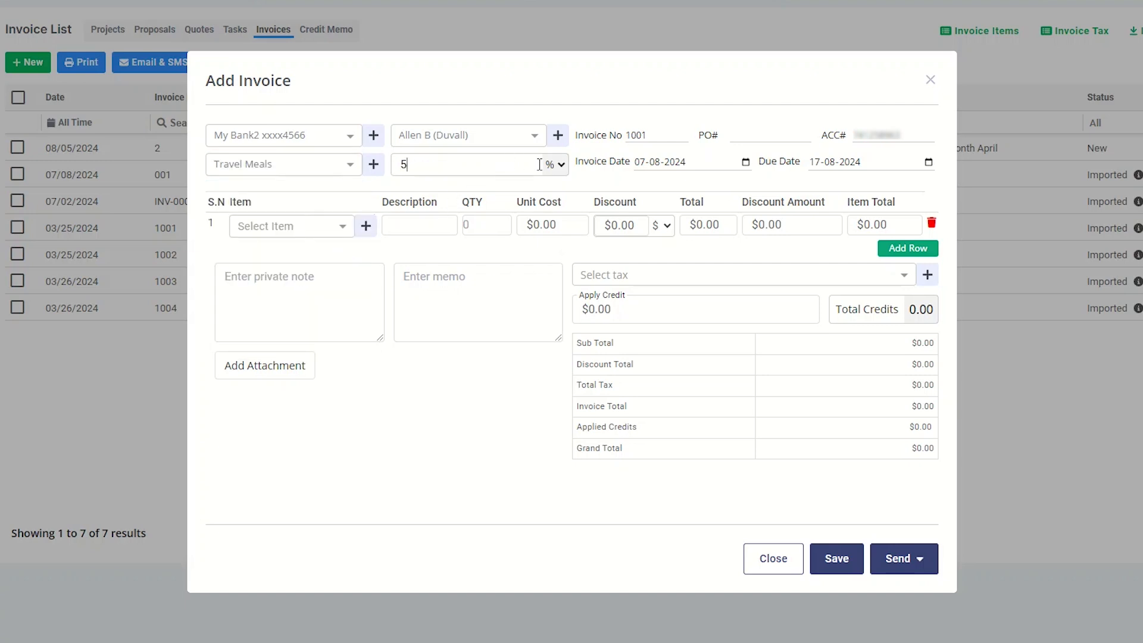
click(561, 166)
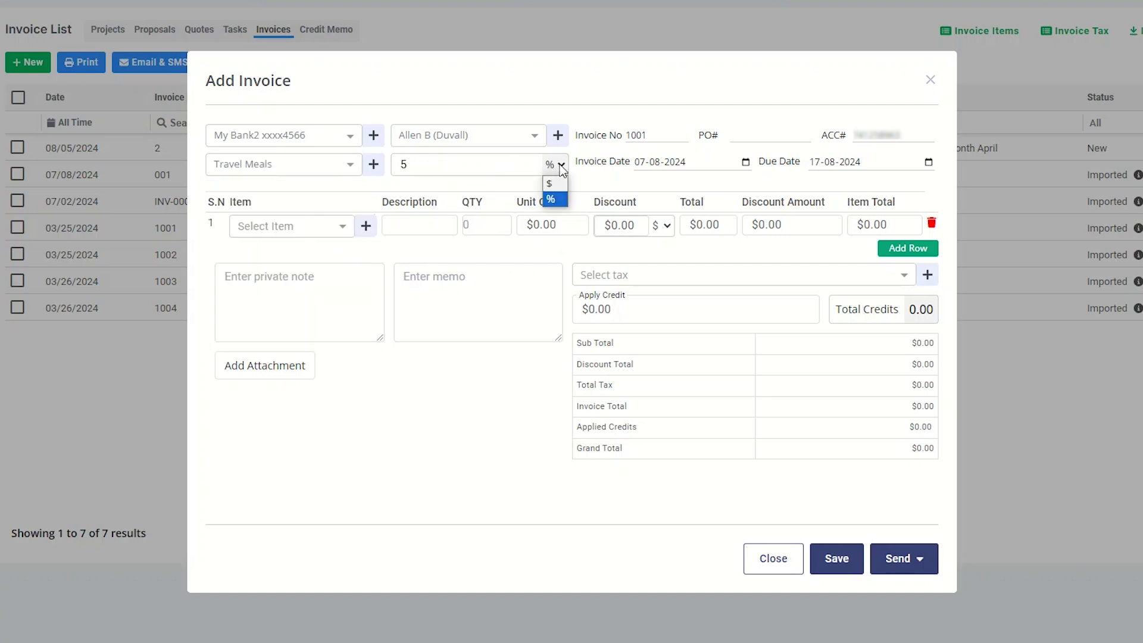
click(561, 167)
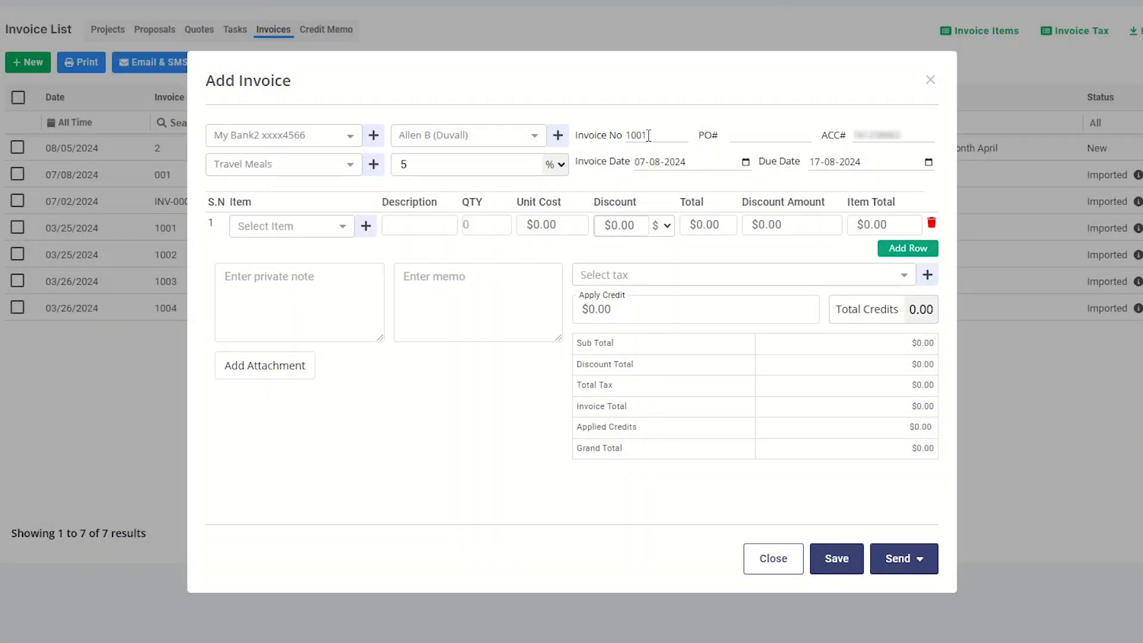
- Set the invoice number to 1011 and enter the purchase order number
click(648, 135)
key(BackSpace)
key(BackSpace)
text(11)
click(764, 136)
text(7445)
- Set the invoice date to 08-08-2024 and the due date to 20-08-2024
click(747, 161)
click(721, 258)
click(928, 161)
click(850, 300)
- Fill the first line item with Furniture, quantity 10 and a 5 percent item discount
click(345, 229)
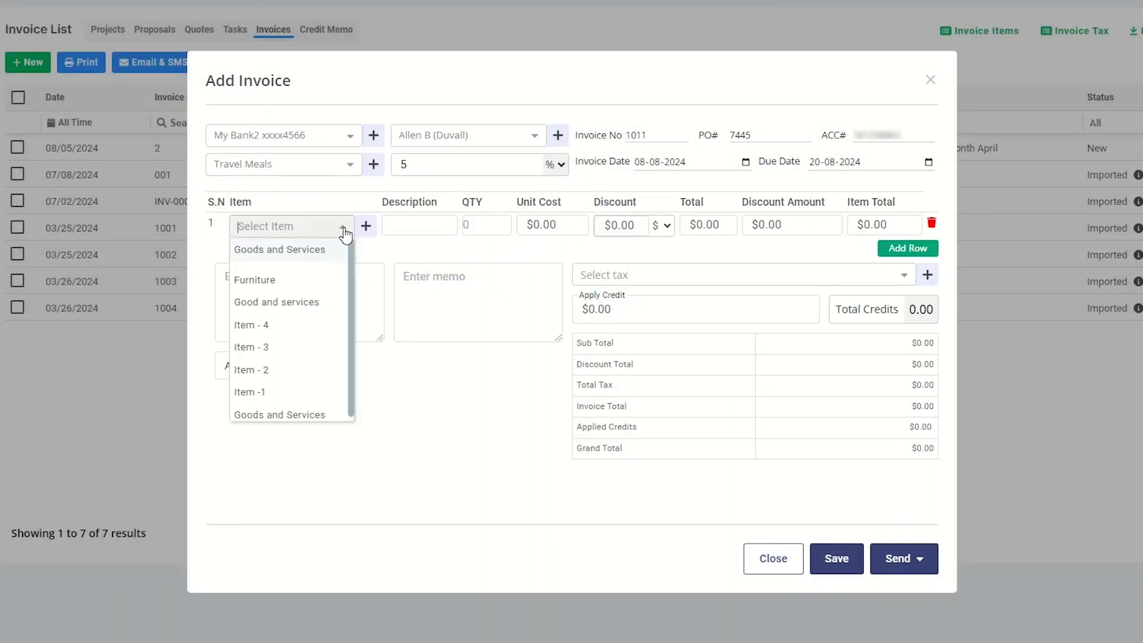
click(331, 275)
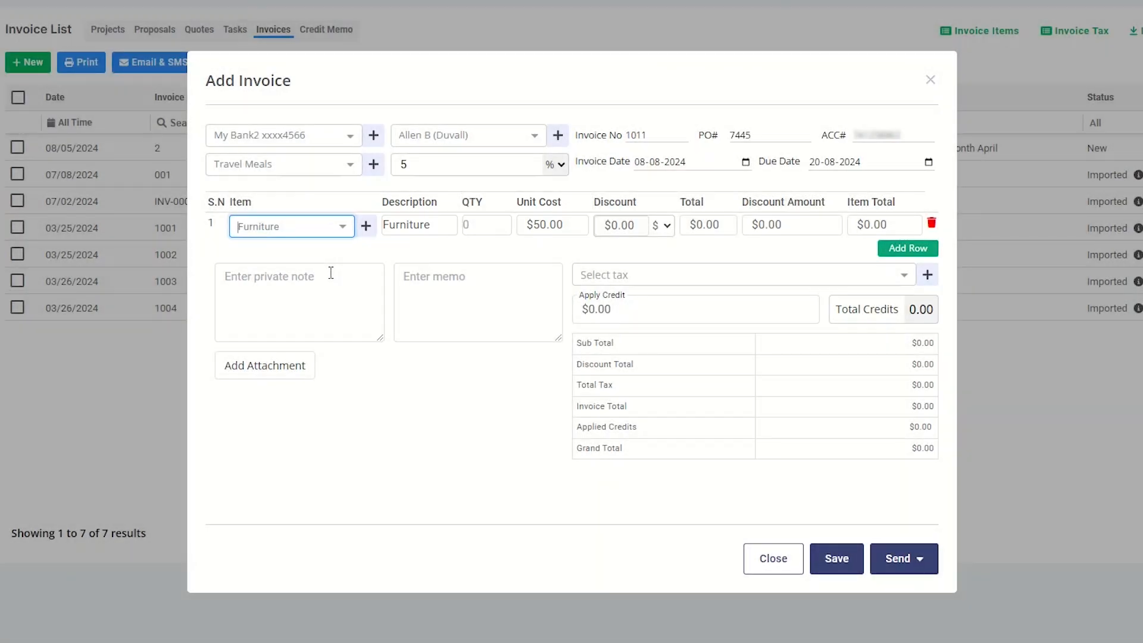
click(489, 225)
text(10)
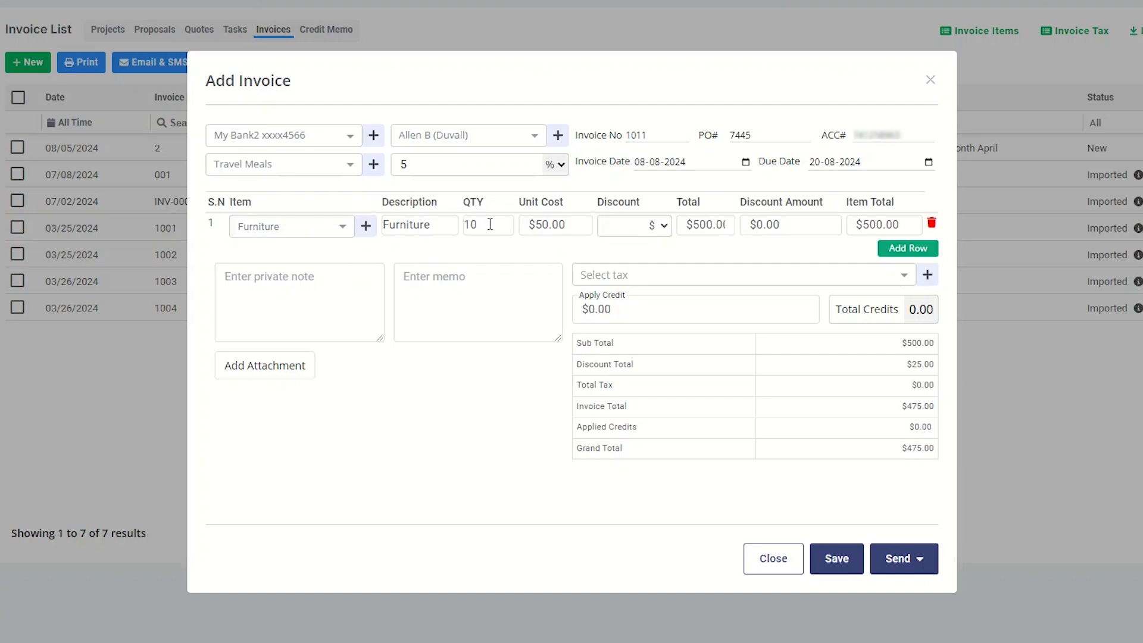
click(636, 225)
text(5)
click(663, 225)
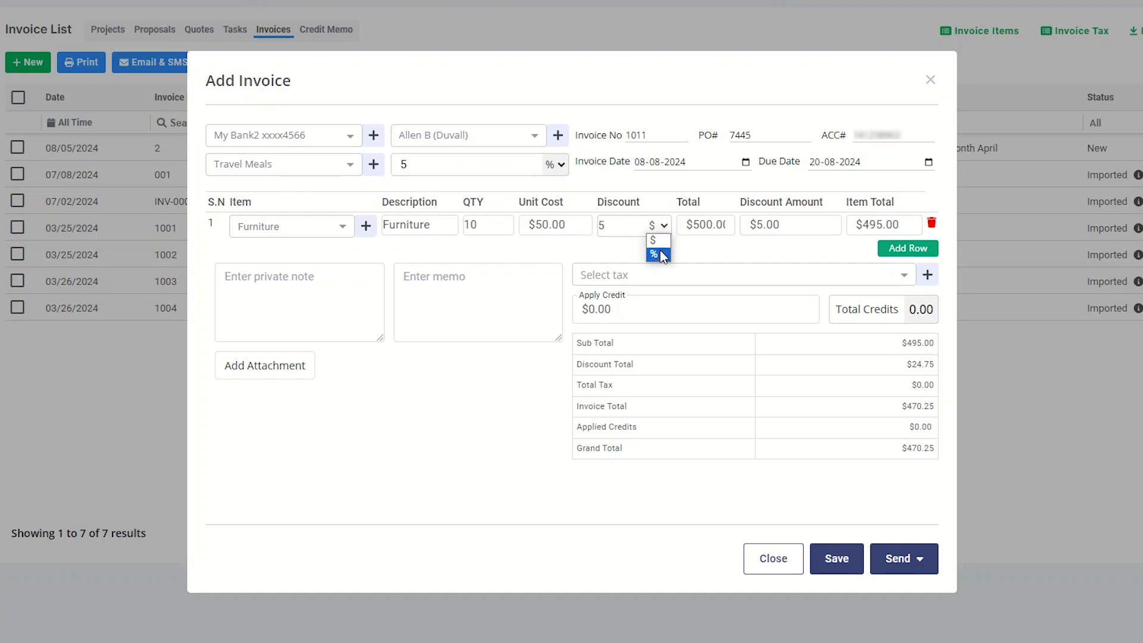
click(658, 255)
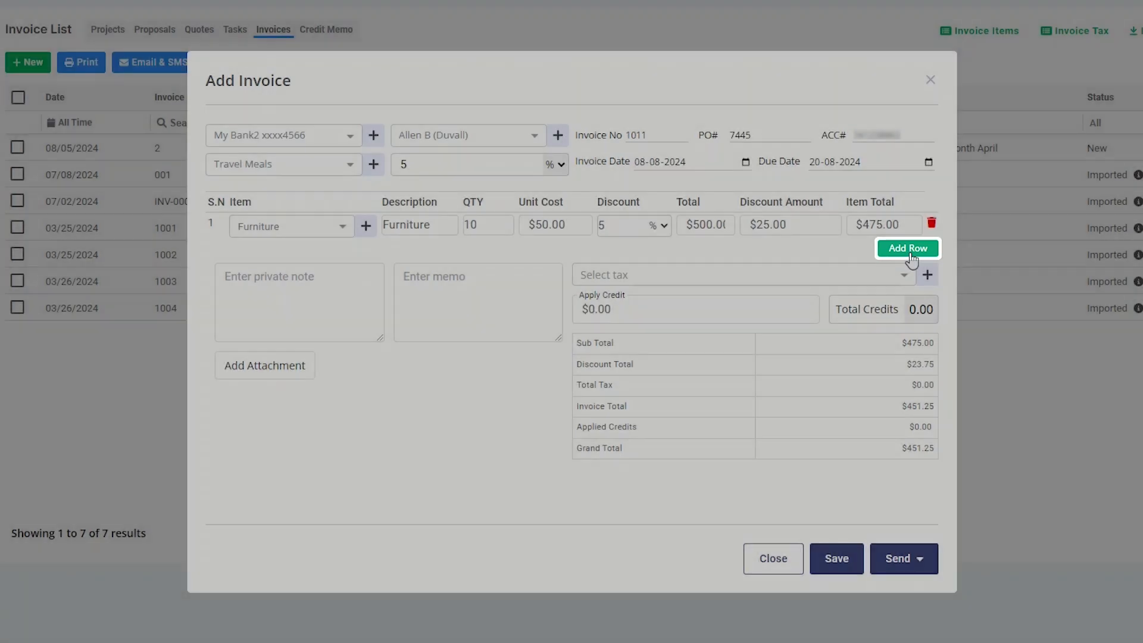
- Add a second item row to the invoice and delete it again
click(910, 250)
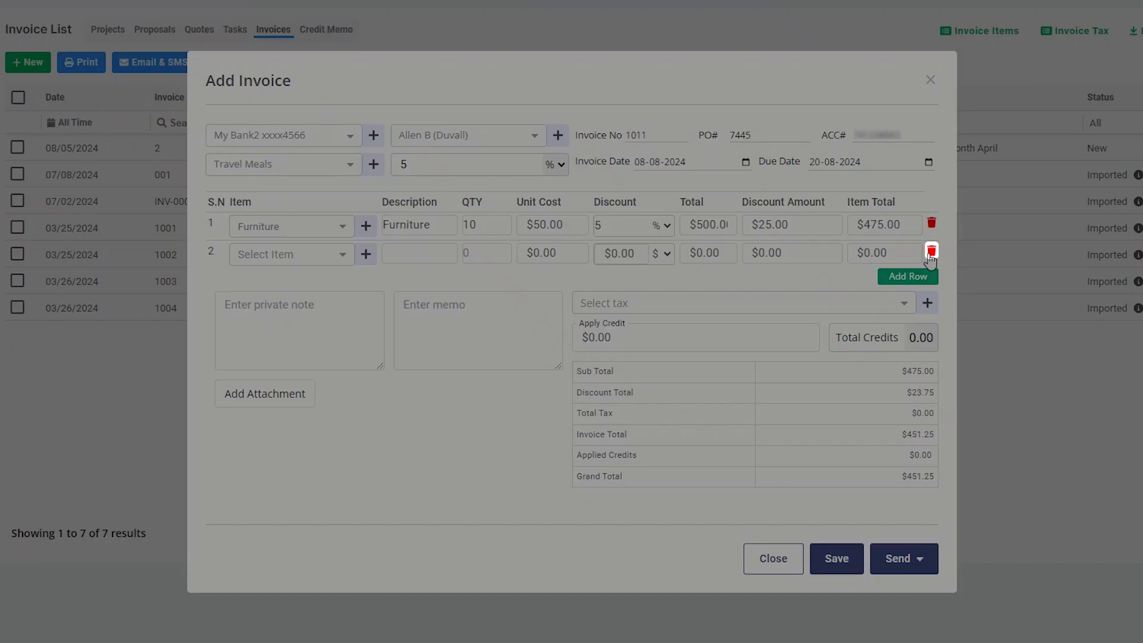
click(932, 252)
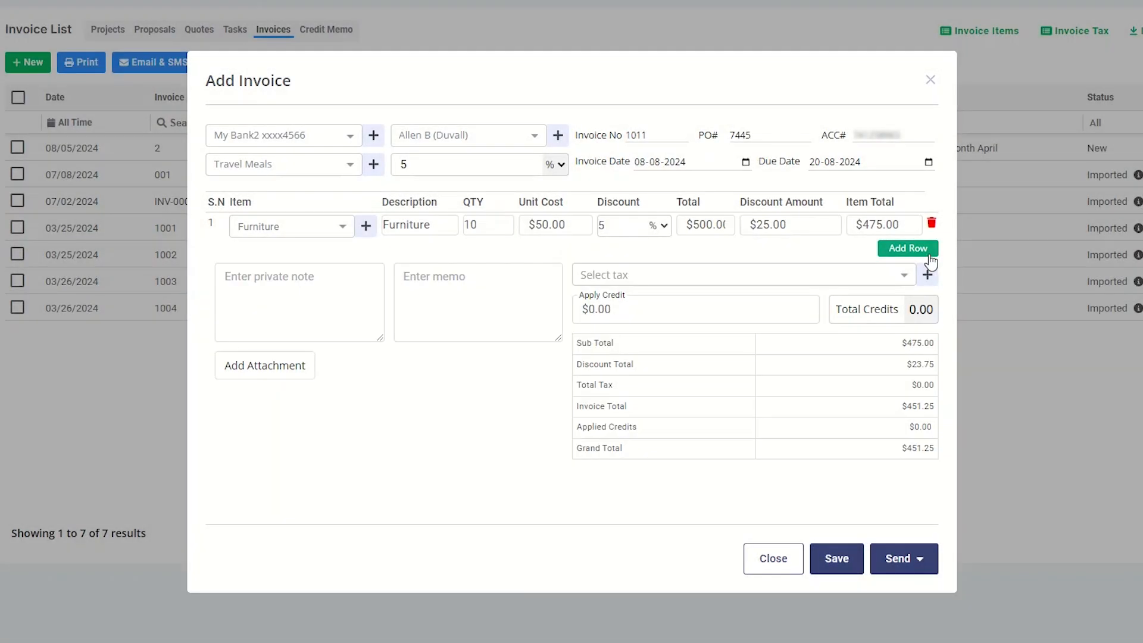
- Enter the private note "This is a test note for invoice payment" and the memo "Payment for the month May"
click(226, 276)
text(This is a test note for invoice payment)
click(403, 276)
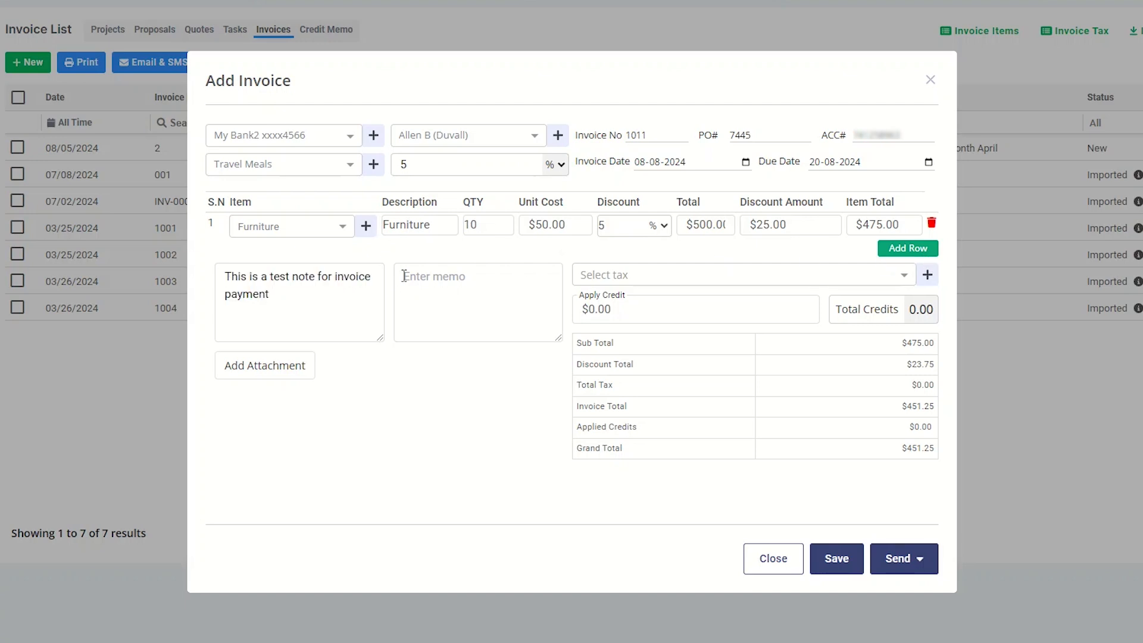
text(Payment for the month May)
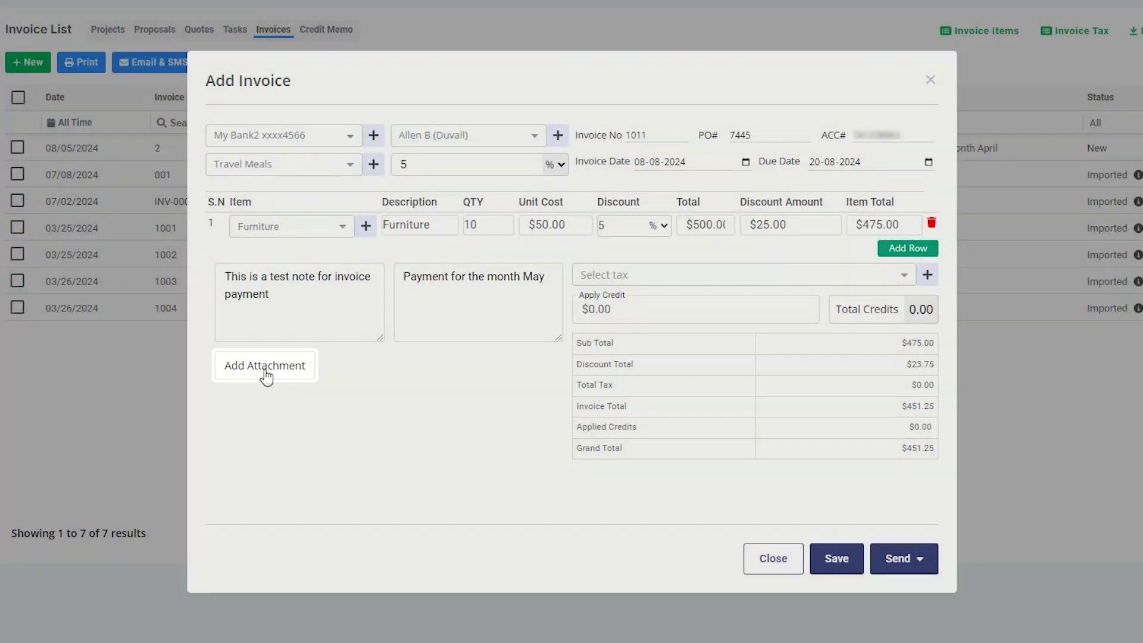
- Attach the file Attachment1.pdf to the invoice and save the attachment
click(265, 371)
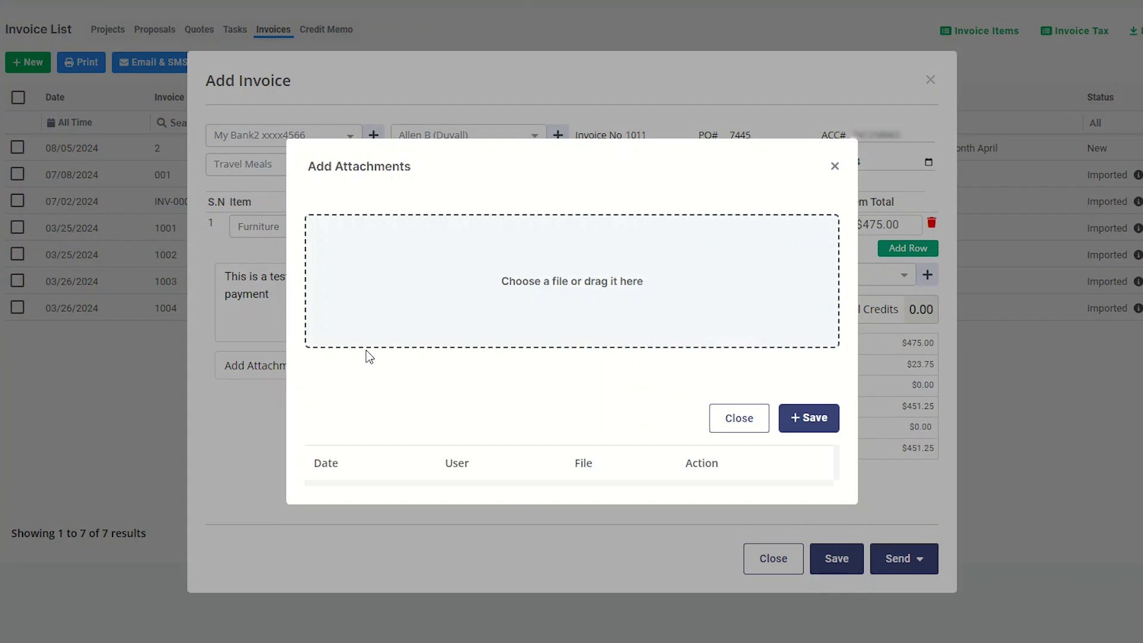
click(578, 291)
double_click(533, 260)
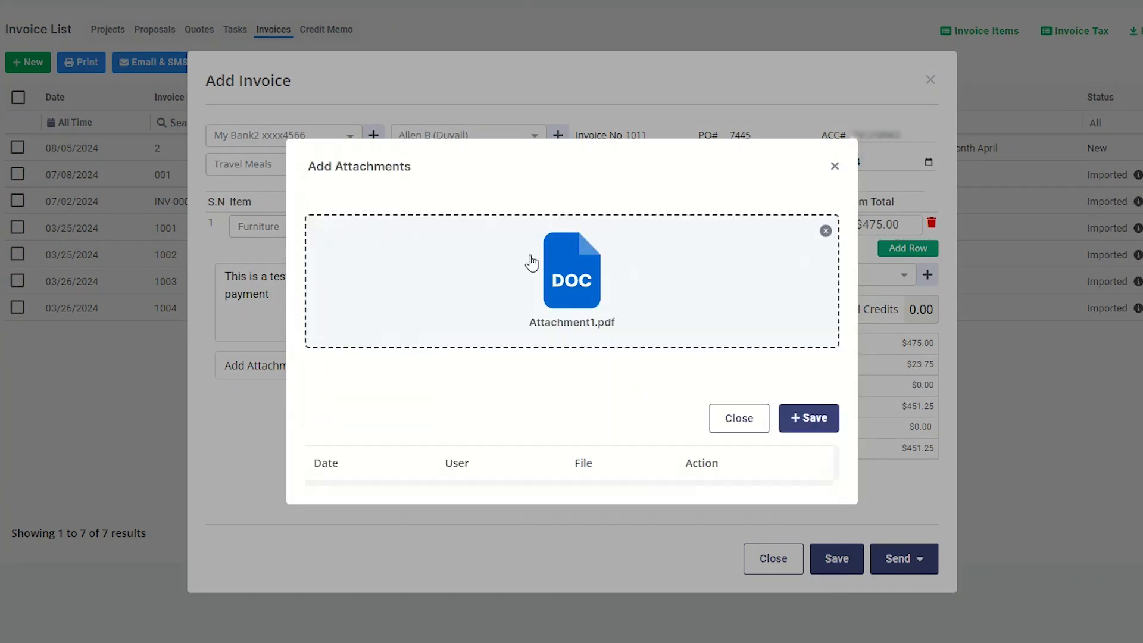
click(782, 413)
click(718, 399)
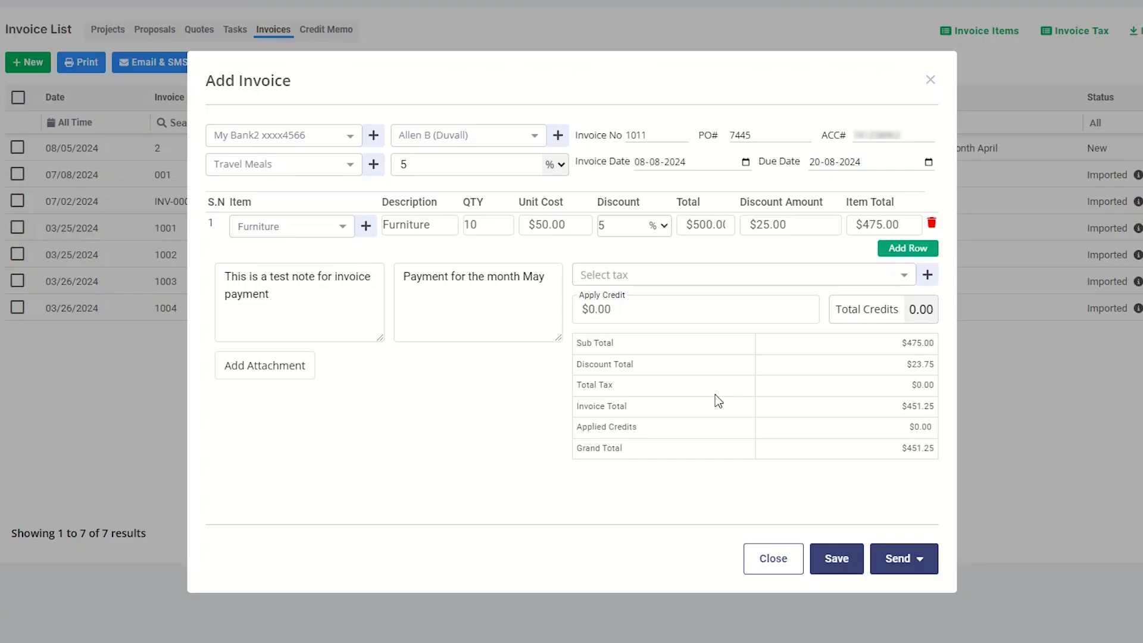
- Add a tax named Invoice Tax at 4.50% with the note "Invoice purchase NO:2"
click(927, 275)
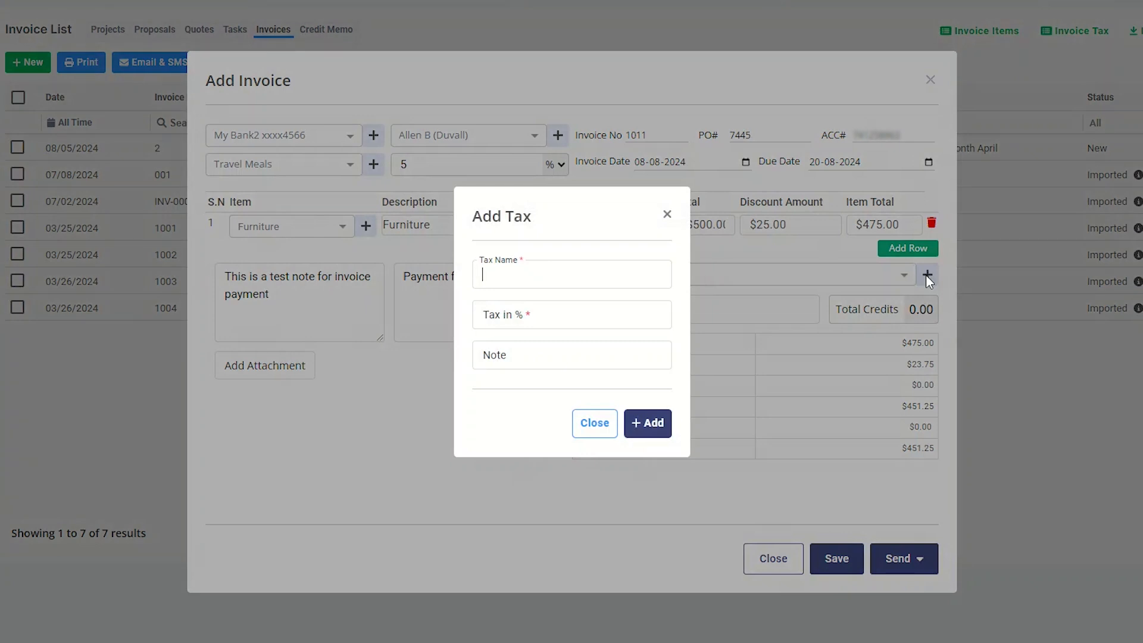
text(Invoice Tax)
click(567, 315)
text(4.50)
click(611, 353)
text(Invoice purchase NO:2)
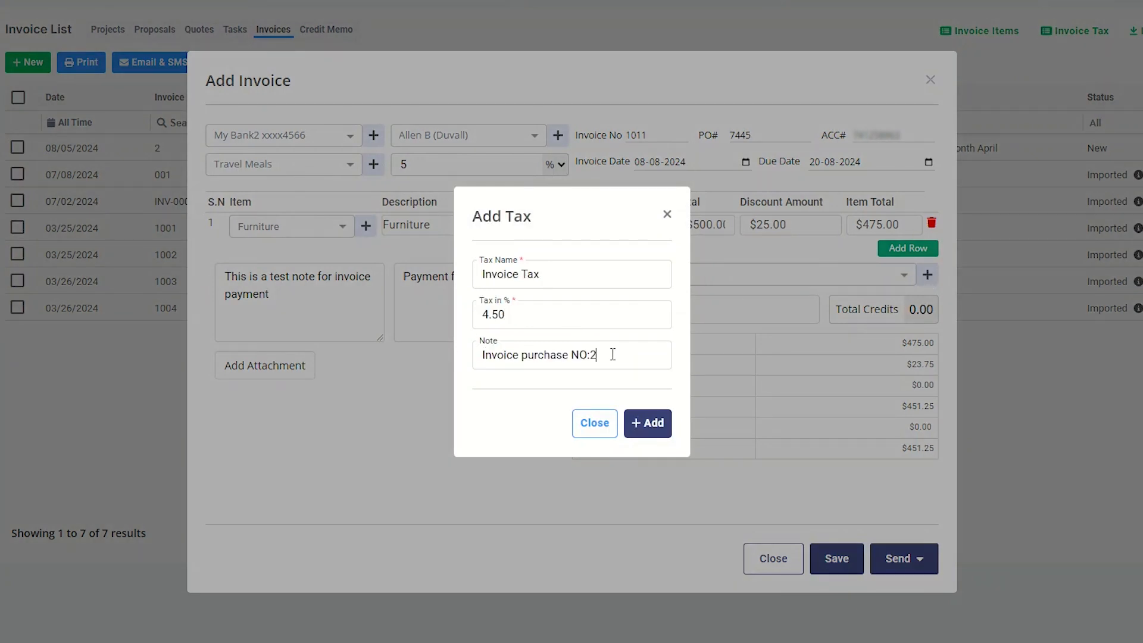
click(640, 423)
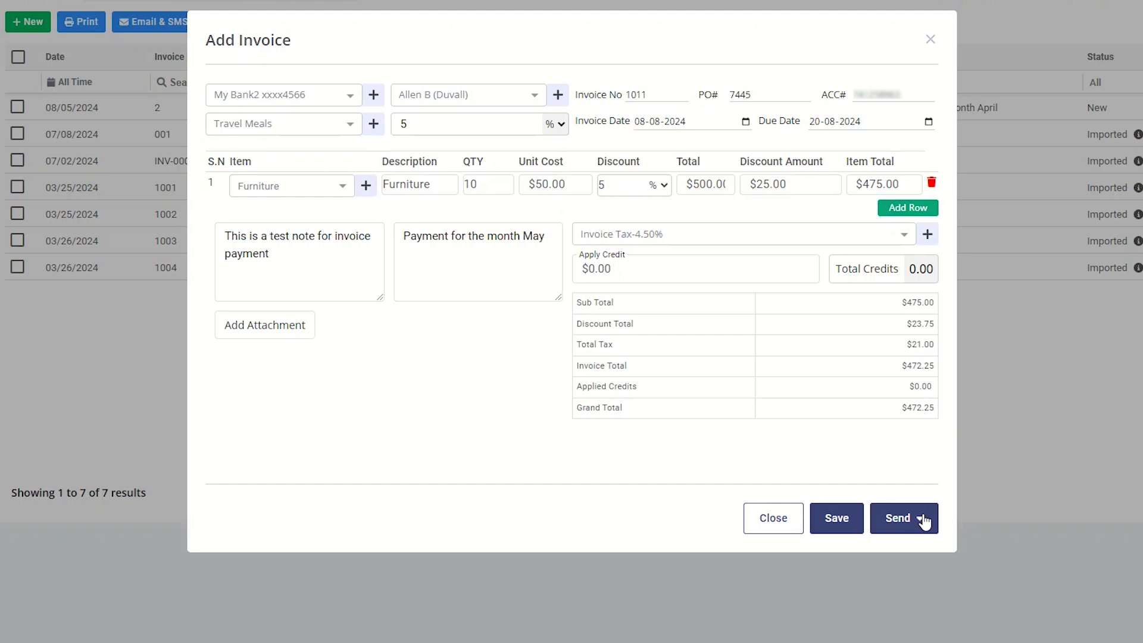
- Check the invoice's sending options without choosing one, and save the invoice
click(923, 519)
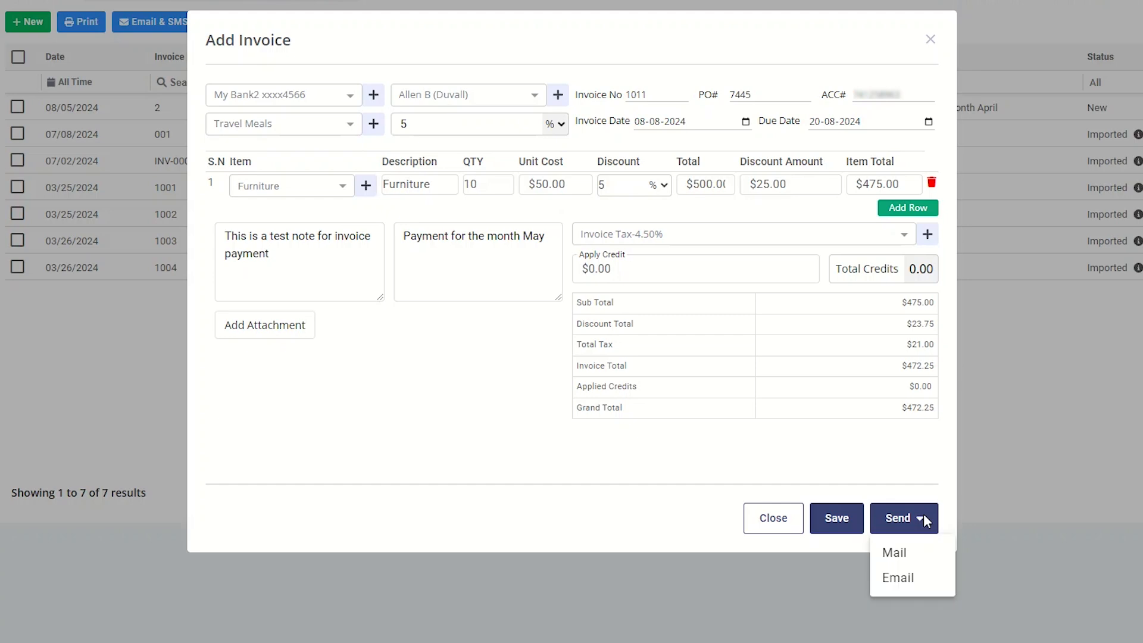
click(925, 520)
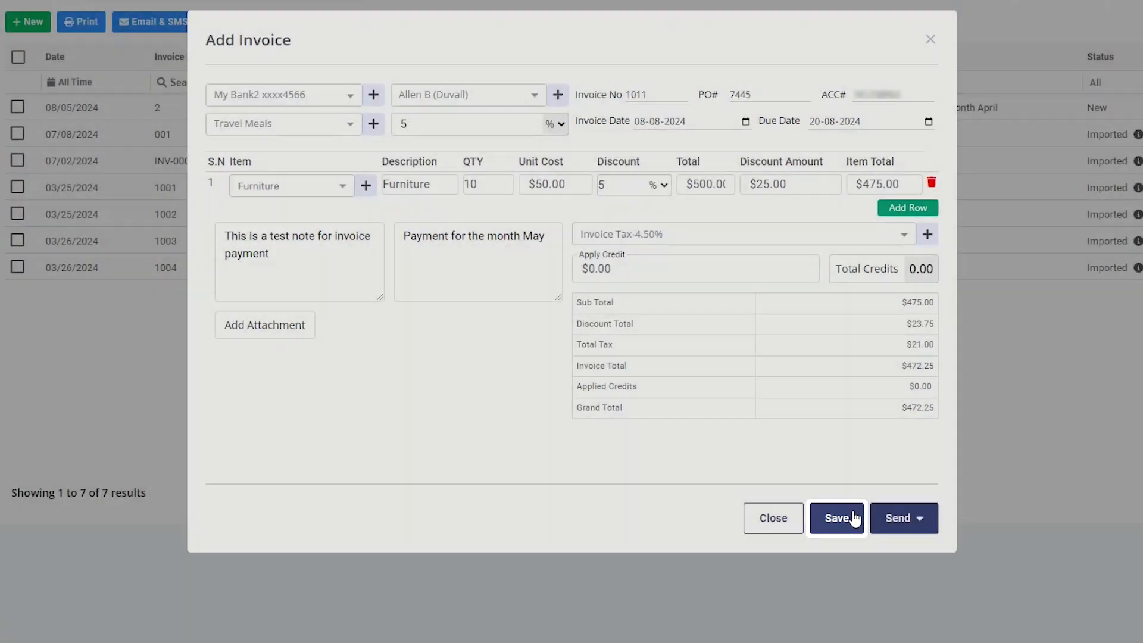
click(852, 516)
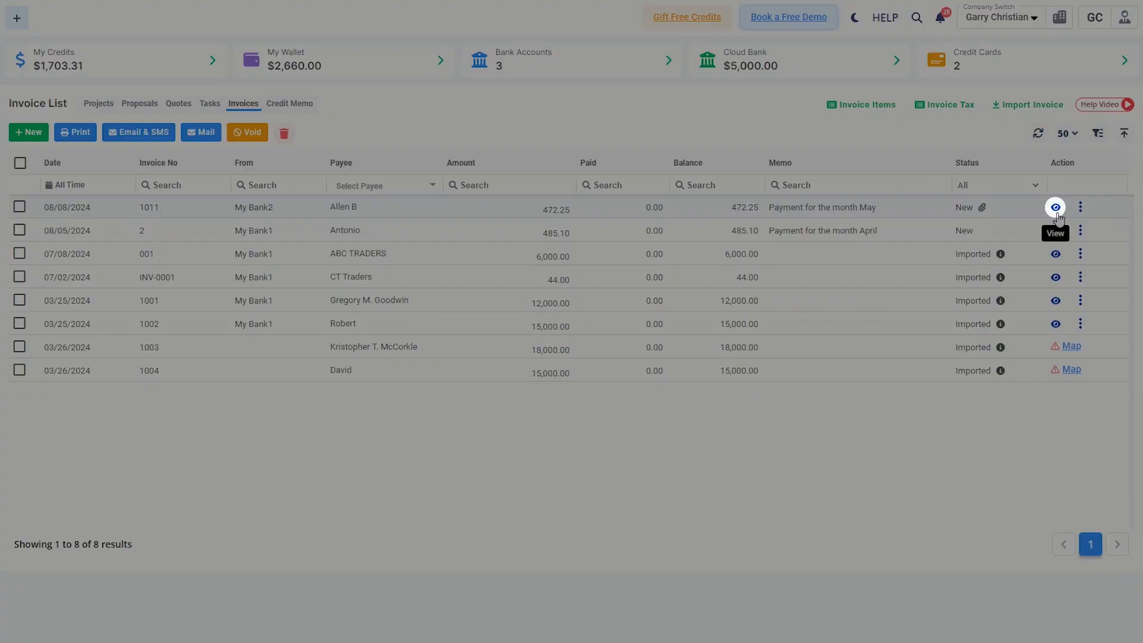
- Review invoice 1011's audit trail, attachment and comments, and look through the actions available for it in the invoice list
click(1056, 207)
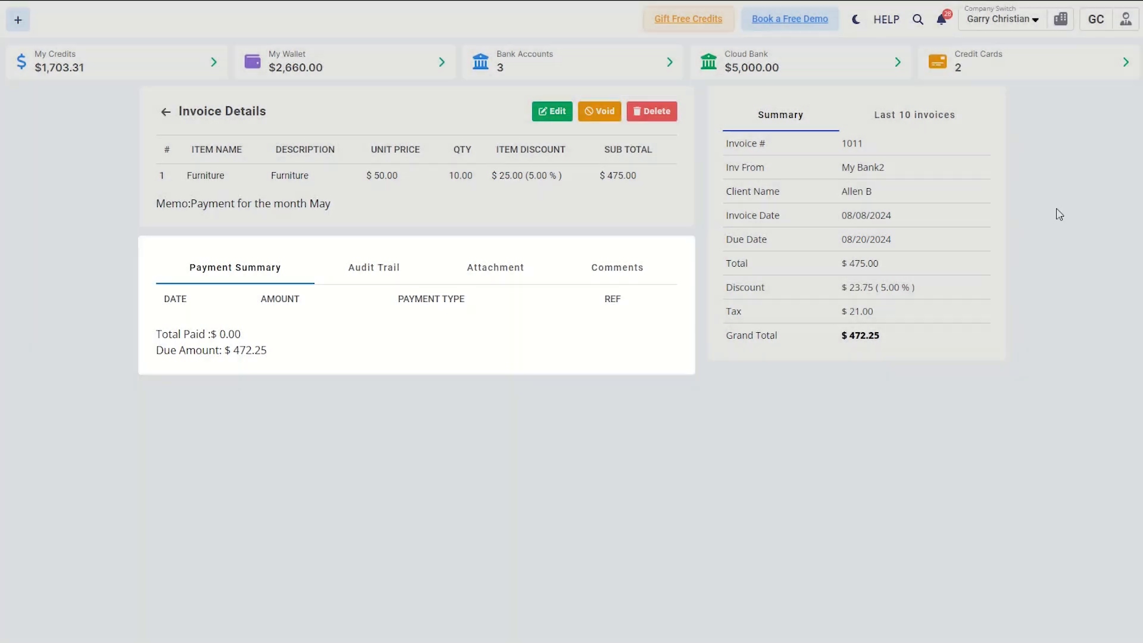
click(375, 277)
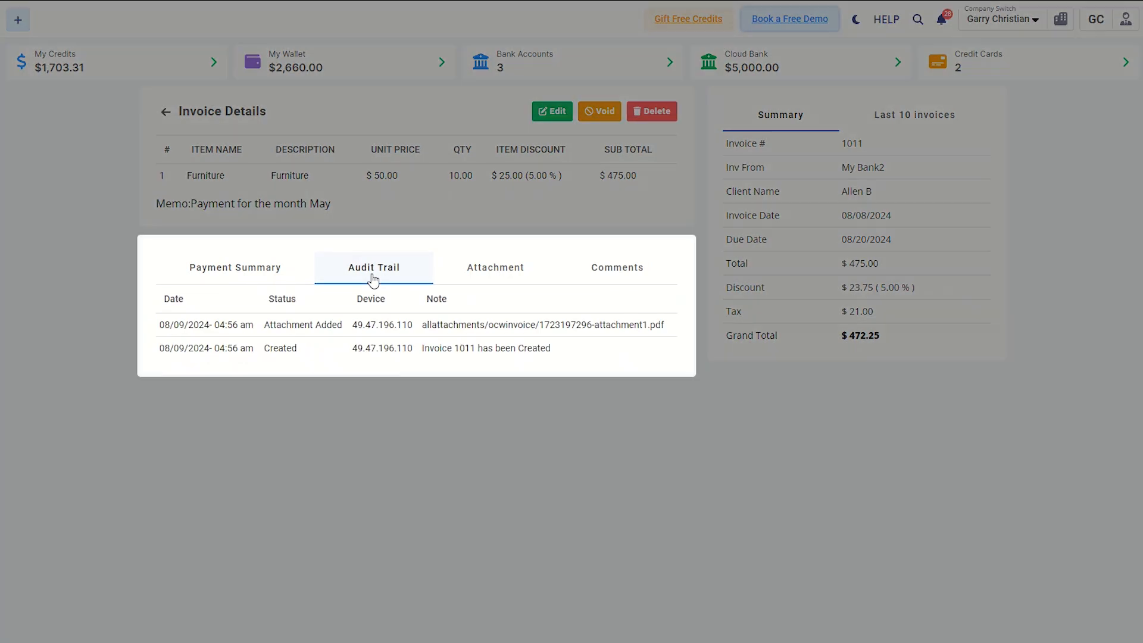
click(485, 278)
click(619, 278)
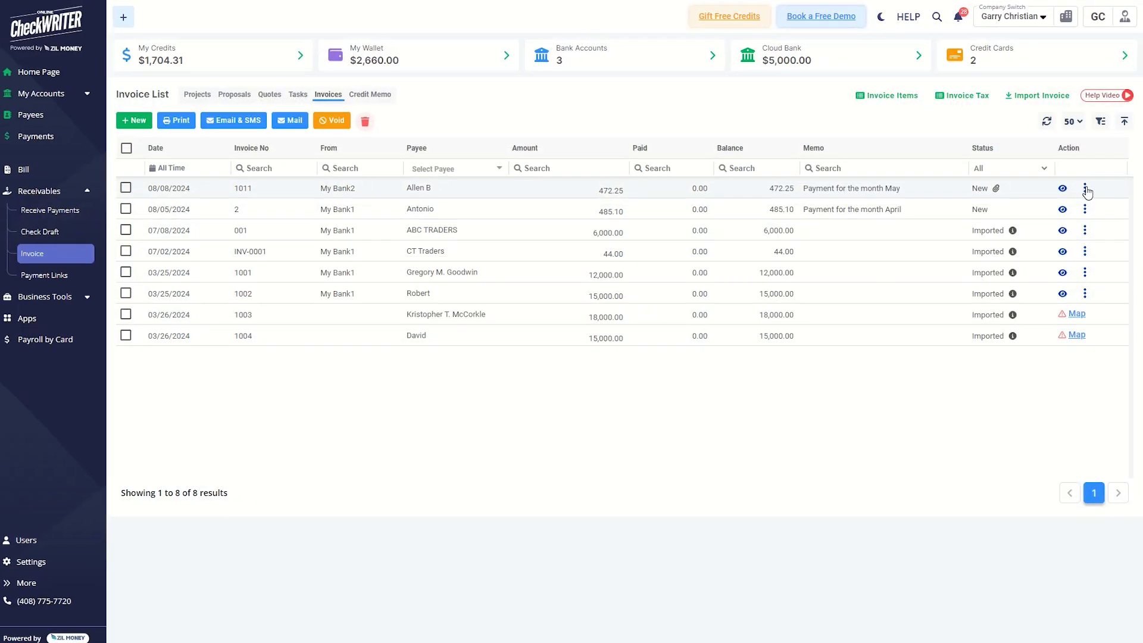
click(1081, 208)
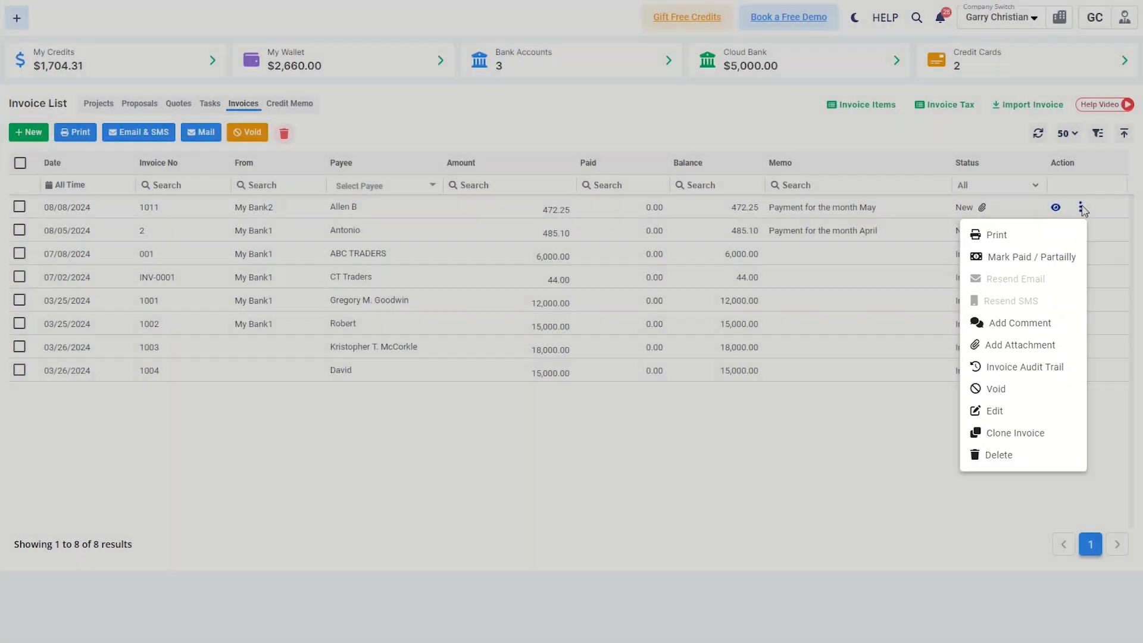
click(1082, 209)
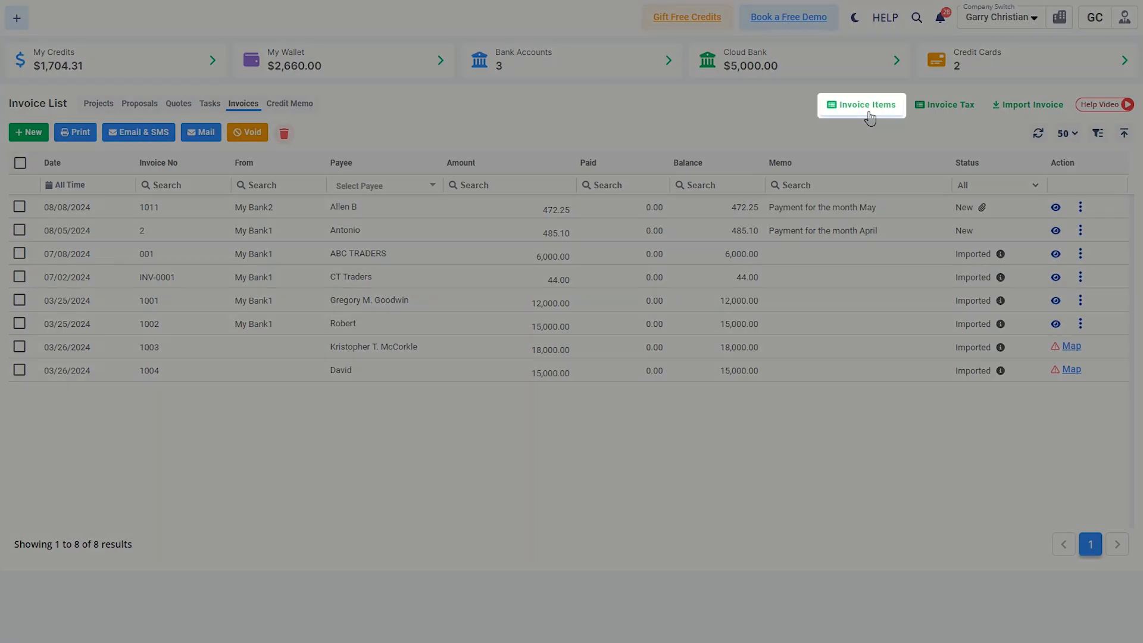
- Add the invoice item "Item - 5" with unit price 25 and description "Goods and services"
click(868, 113)
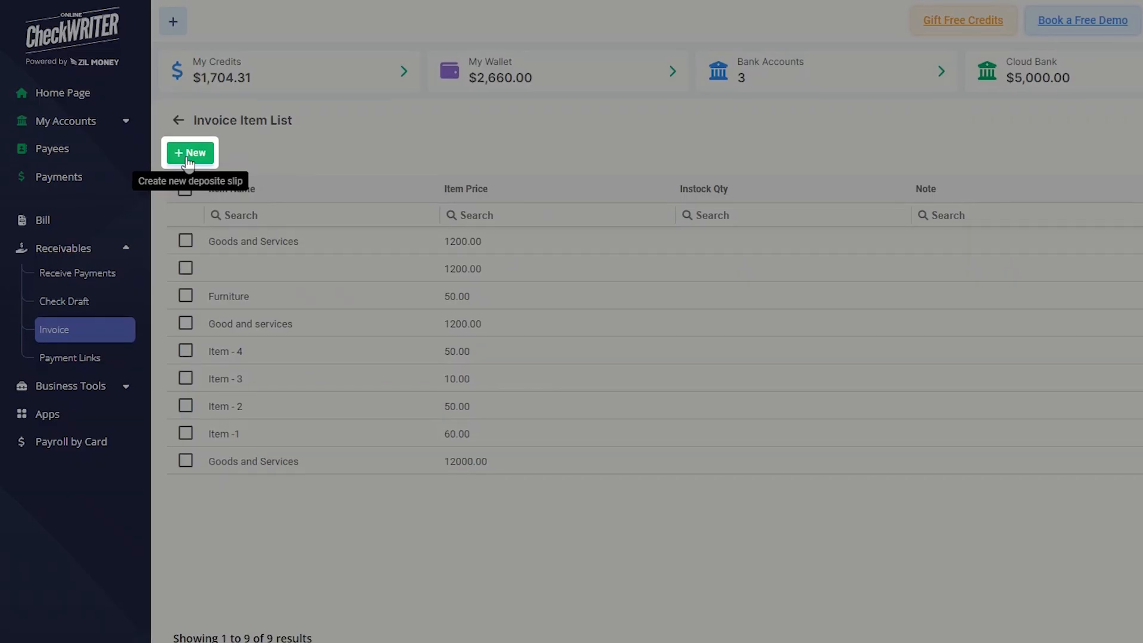
click(148, 118)
text(Item - 5)
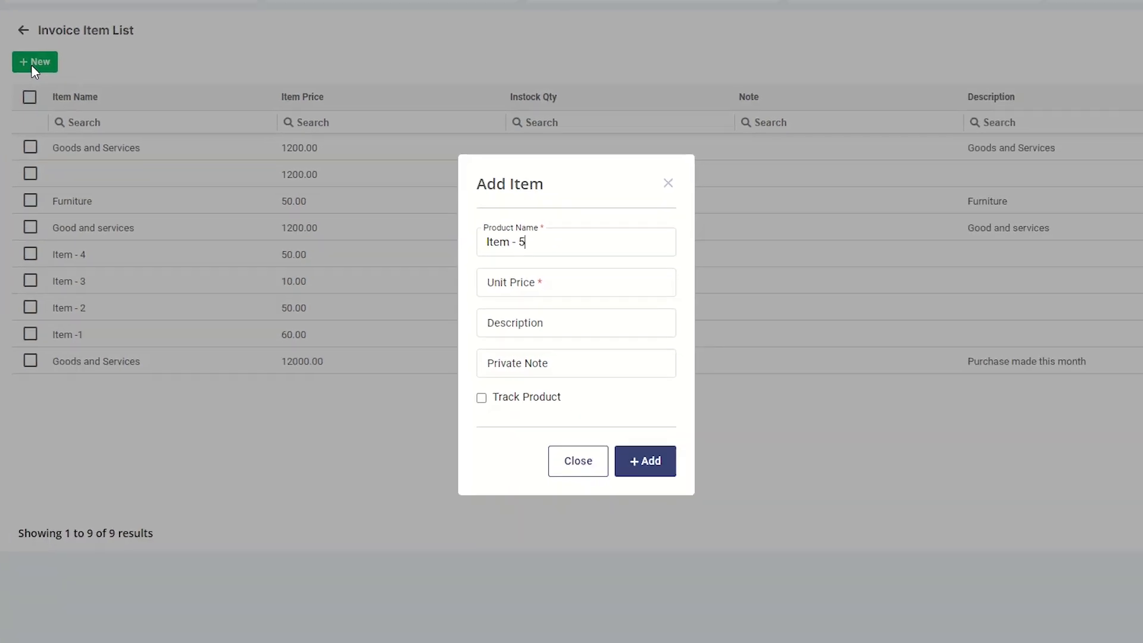
click(732, 378)
text(25)
click(782, 433)
text(Goods and services)
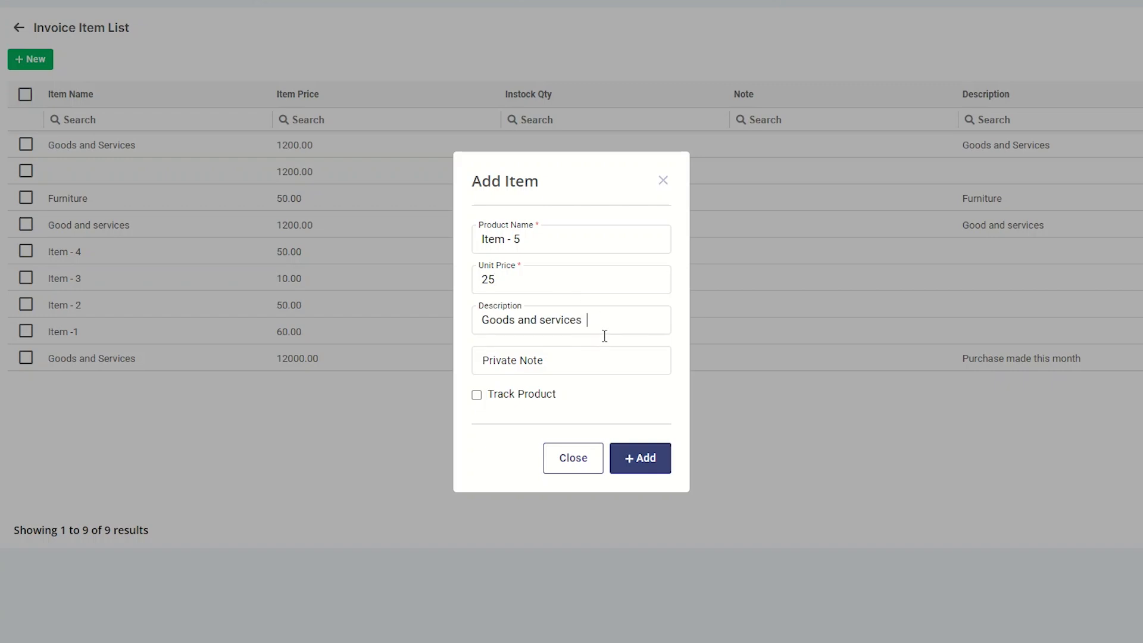
click(658, 456)
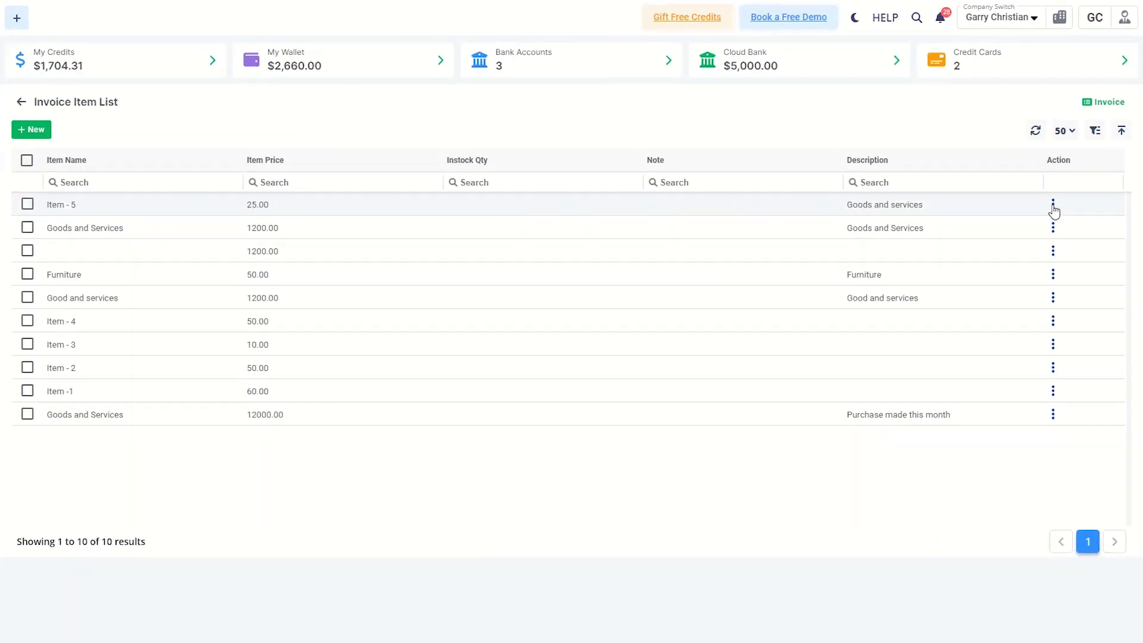
- Check the actions available for the invoice item "Item - 5"
click(1053, 207)
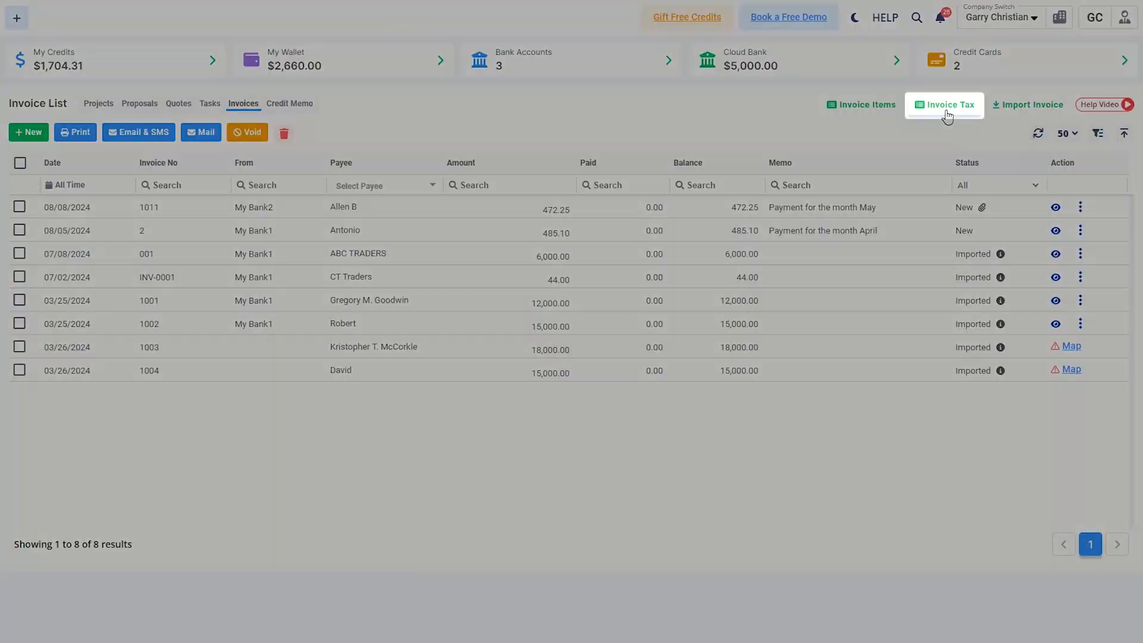
- Add an invoice tax named Sales Tax at 5% with the note "Invoice purchase NO:3", and check its available actions
click(947, 112)
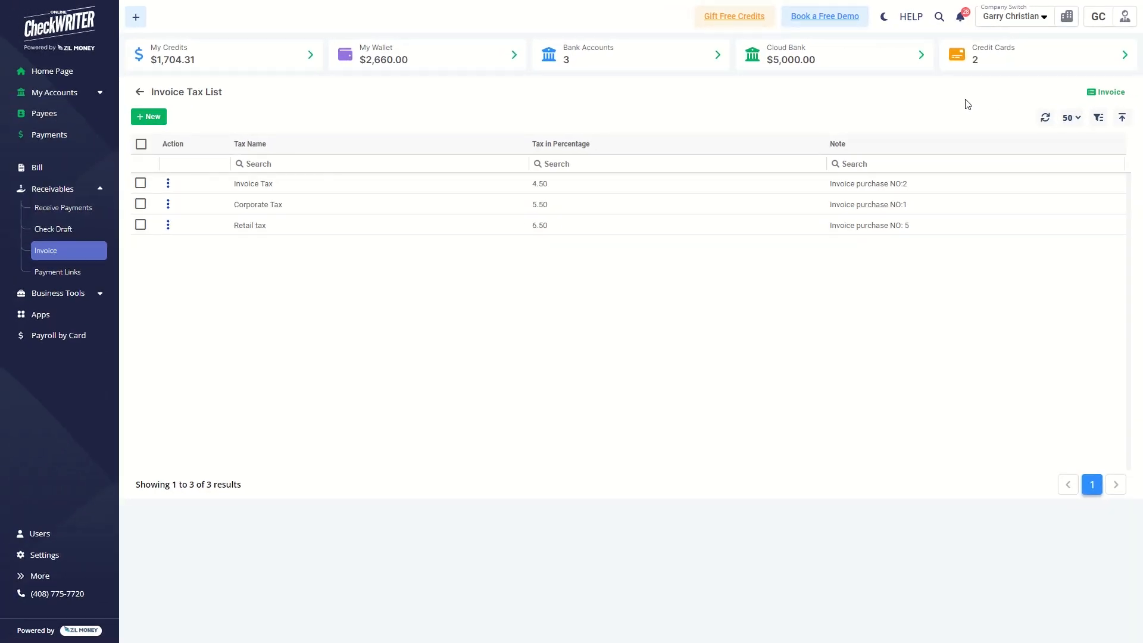
click(148, 118)
text(Sales Tax)
click(583, 323)
text(5)
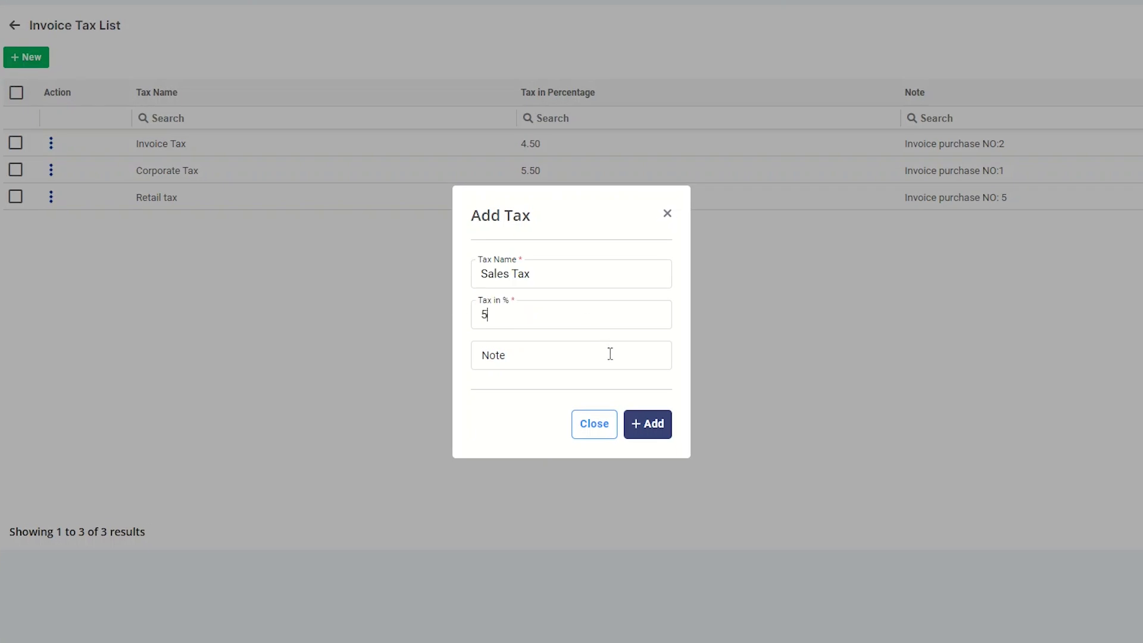
click(607, 355)
text(Invoice purchase NO:3)
click(648, 423)
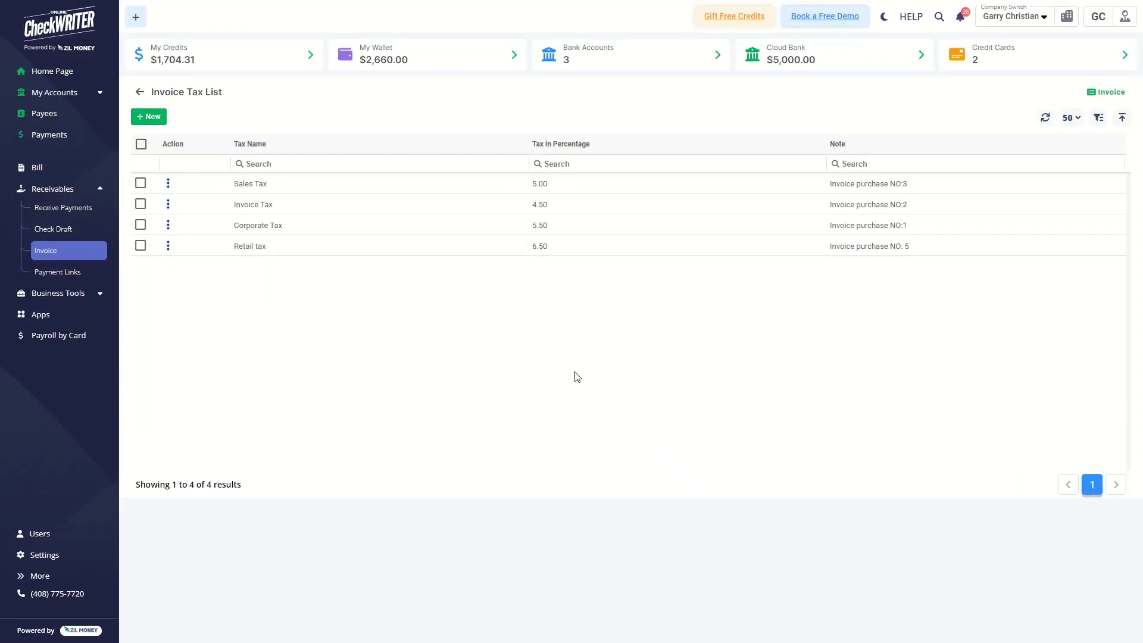
click(168, 184)
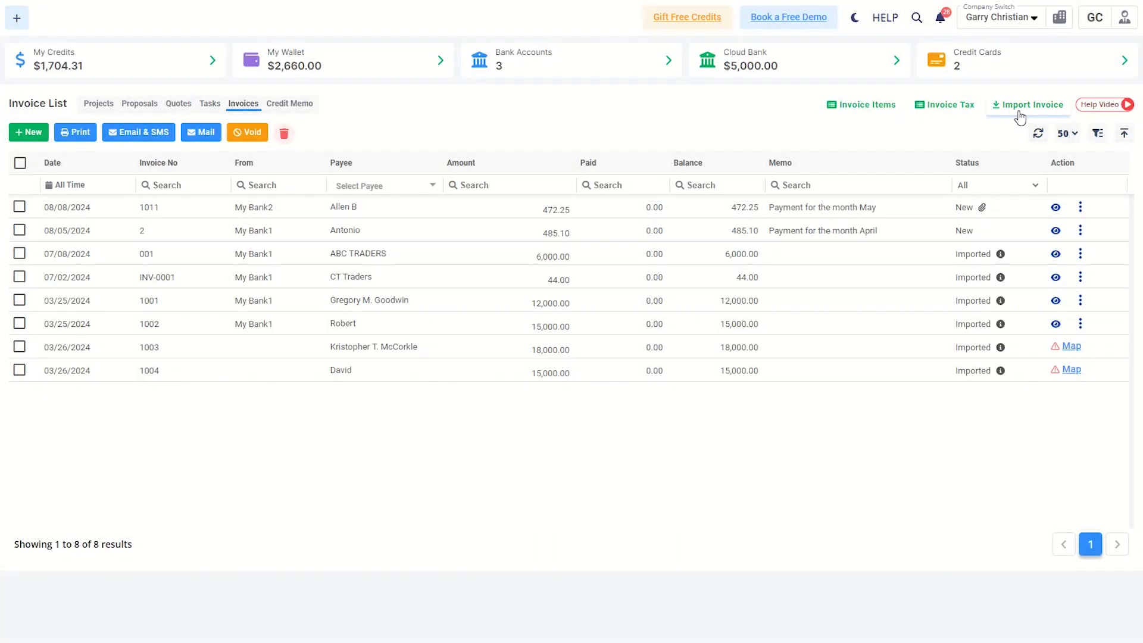
- Look through the invoice list's date filter, rows-per-page setting, column filter and export options without changing anything
click(102, 186)
click(102, 185)
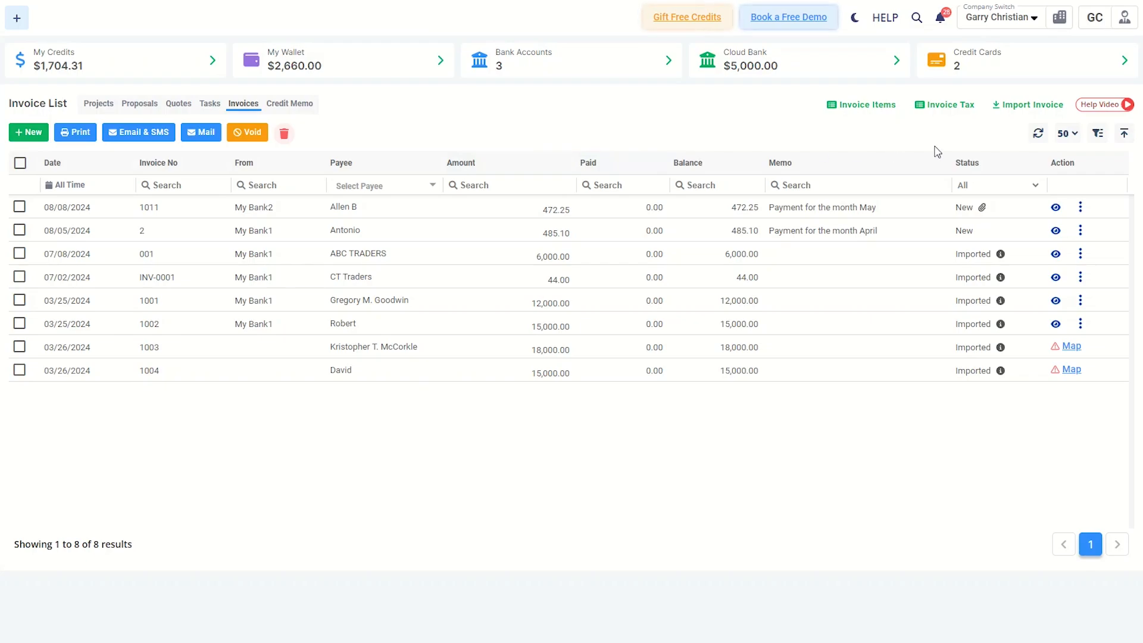
click(1071, 133)
click(1073, 139)
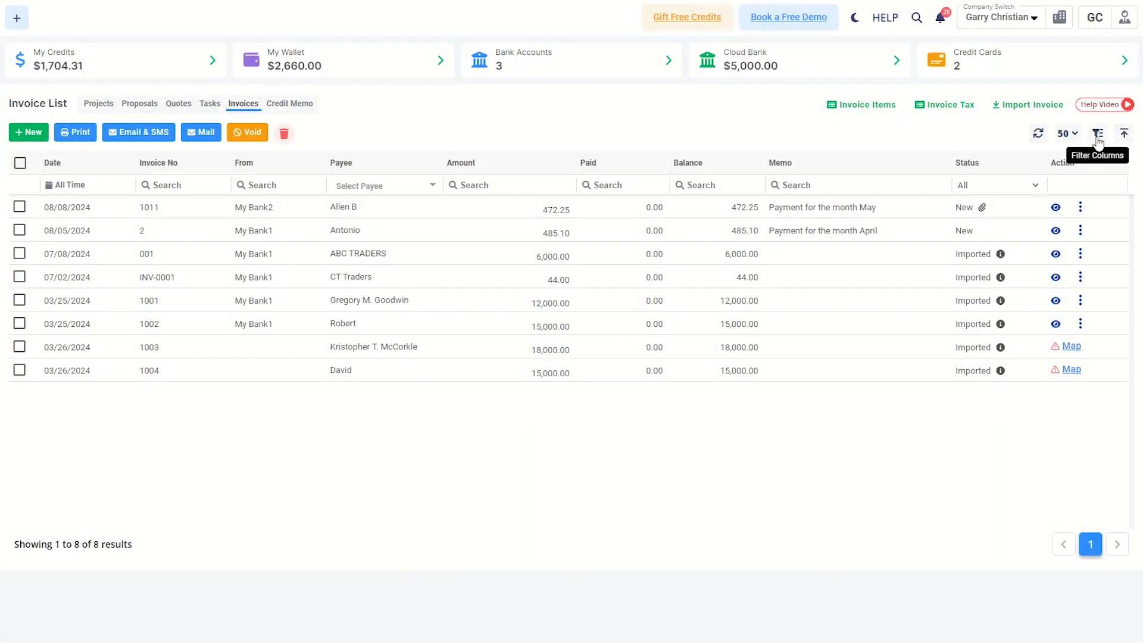
click(1099, 137)
click(1102, 142)
click(1124, 135)
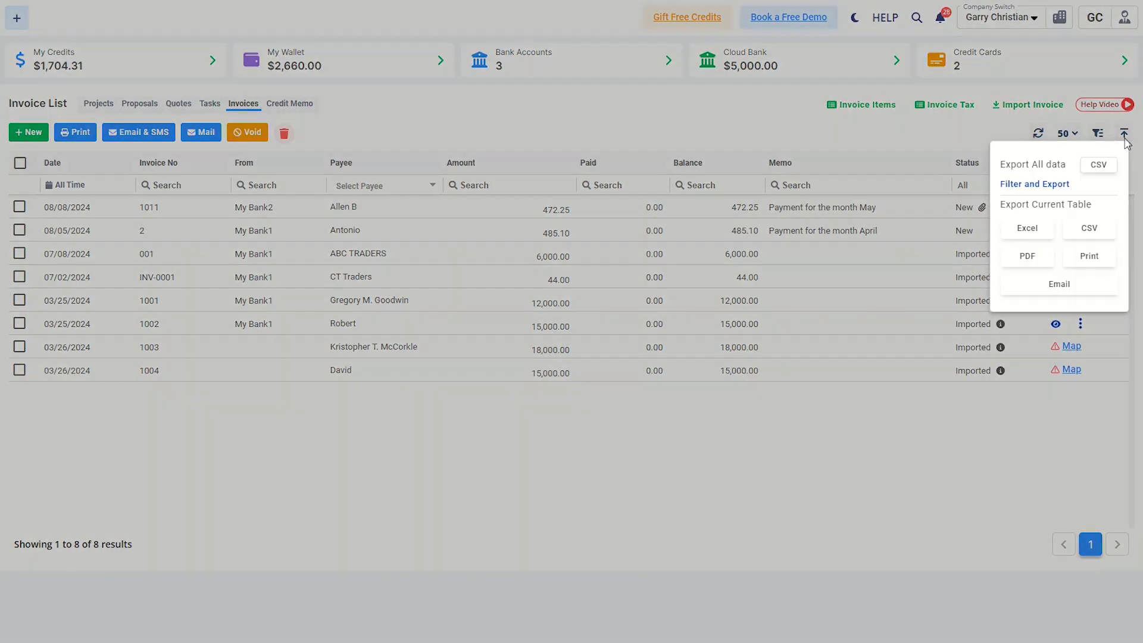